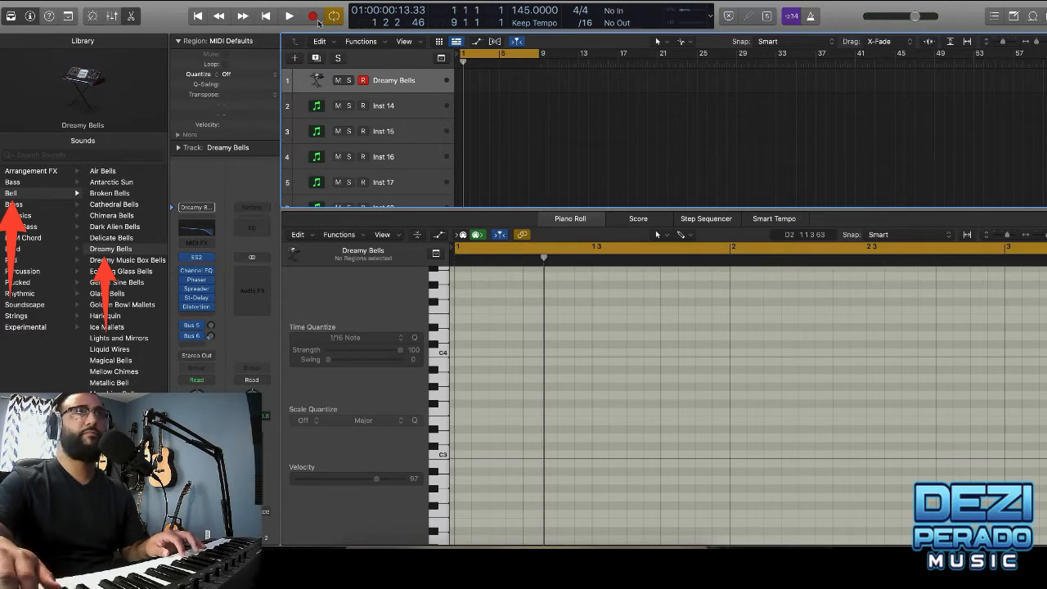
# - Record MIDI parts on the Dreamy Bells, Jazz Fusion Organ and Cellos tracks
pyautogui.click(312, 16)
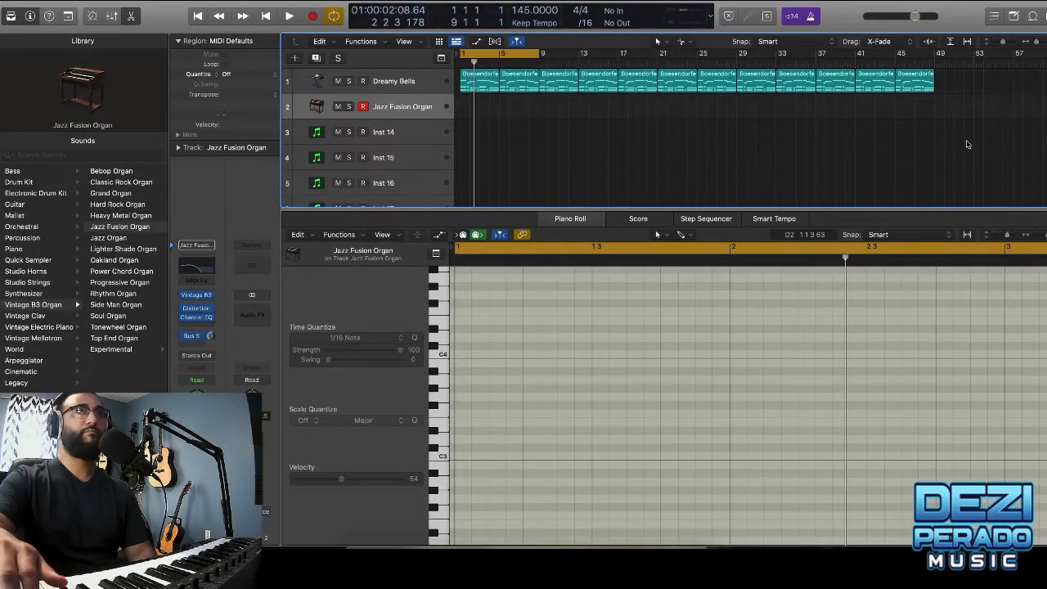
pyautogui.press('r')
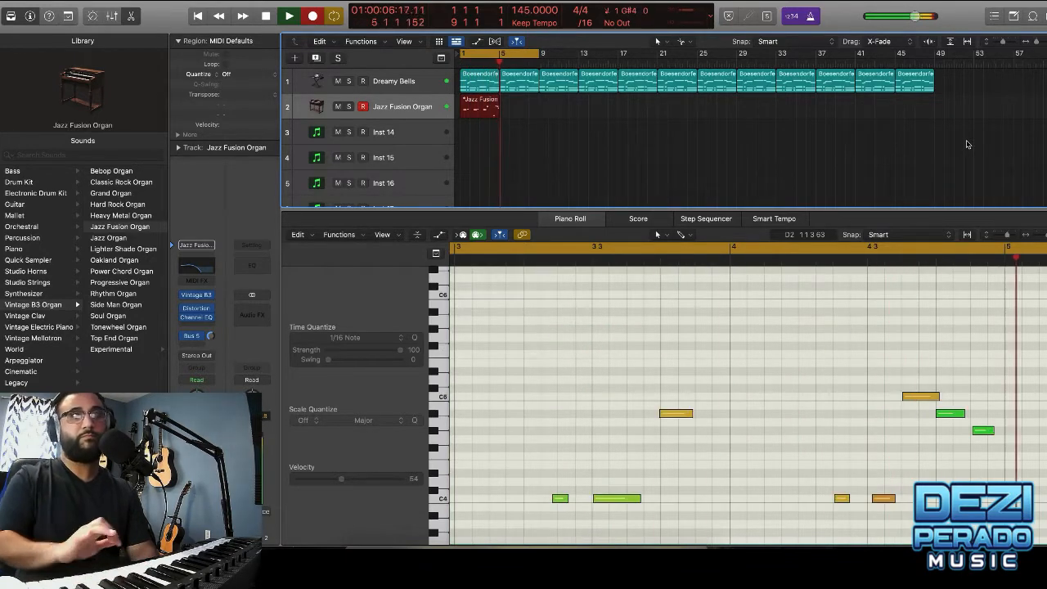
pyautogui.press('space')
pyautogui.press('space')
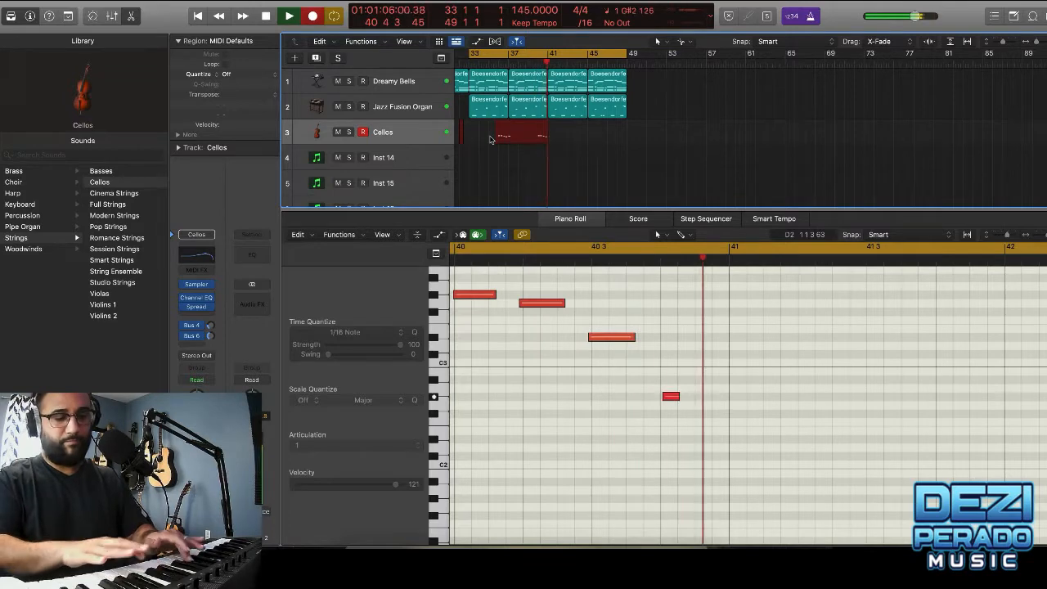
pyautogui.press('space')
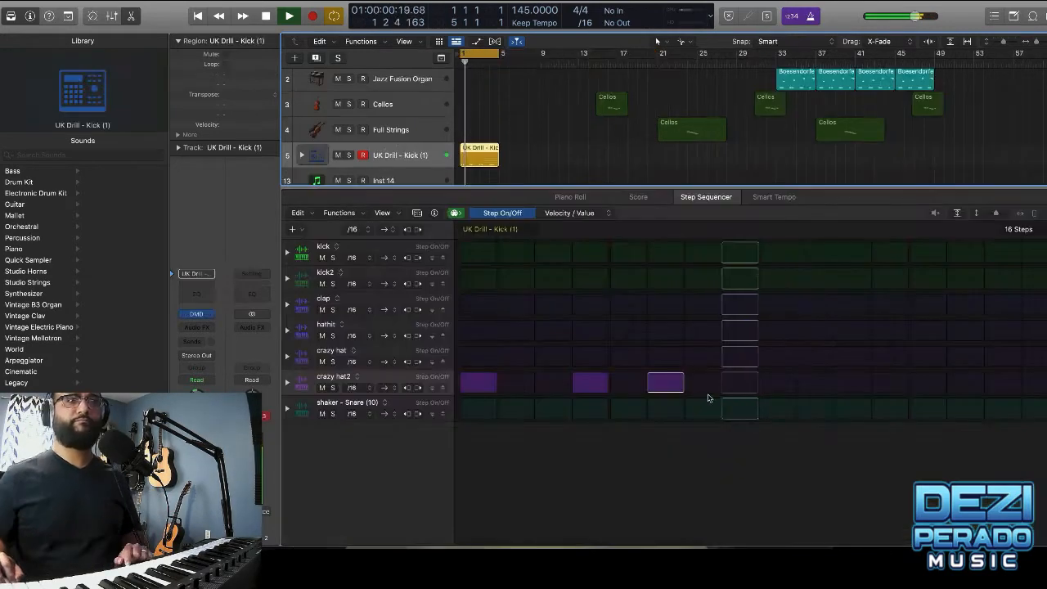
# - In the crazy hat2 row, replace the step 6 hit with one on step 7 and add hits on steps 9 and 13 during playback
pyautogui.click(666, 380)
pyautogui.press('space')
pyautogui.click(700, 384)
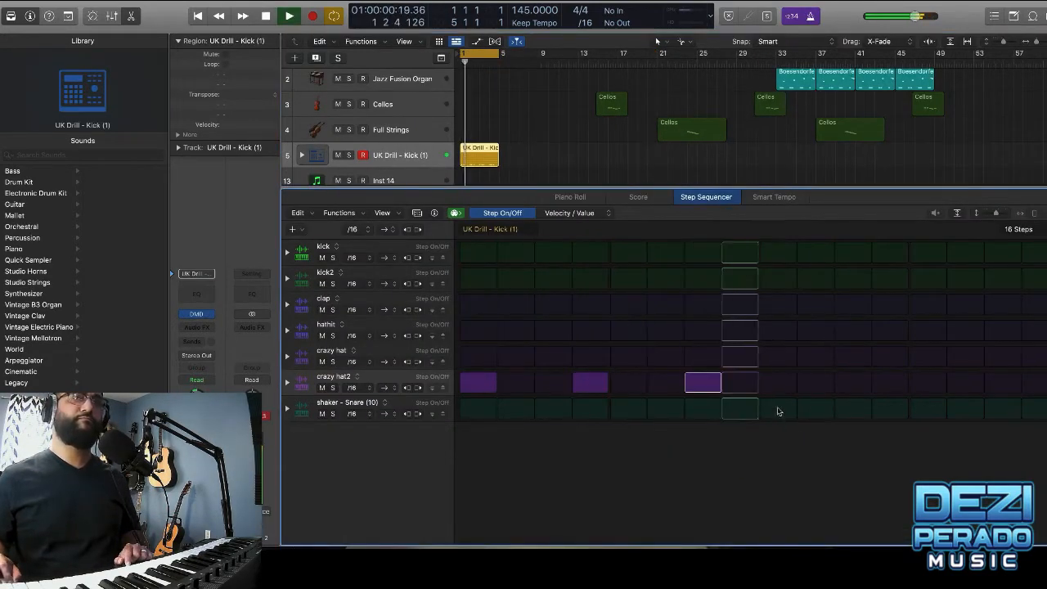
pyautogui.press('space')
pyautogui.click(889, 384)
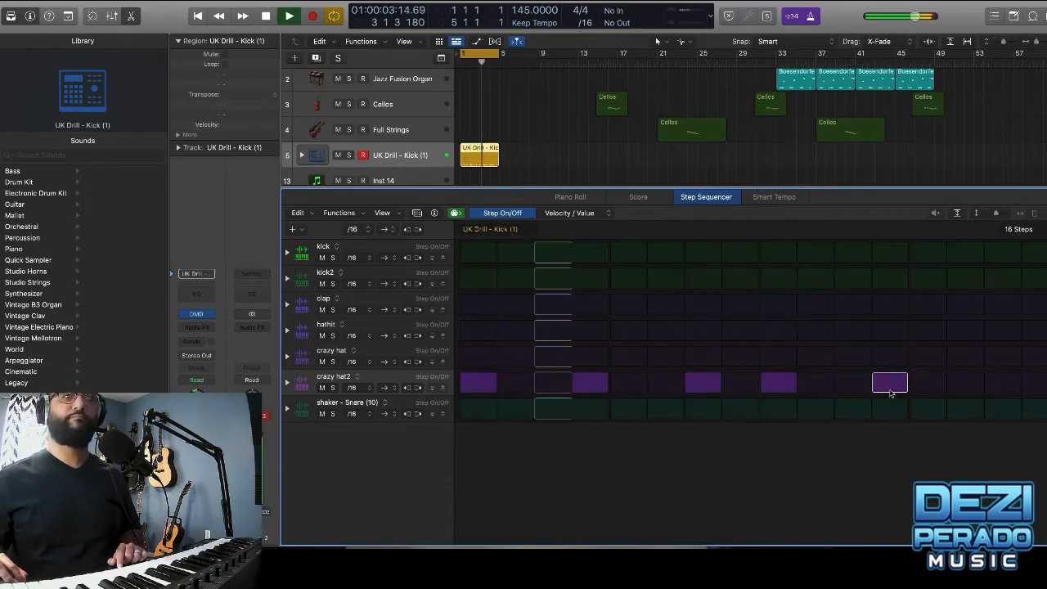
pyautogui.click(889, 384)
pyautogui.click(928, 385)
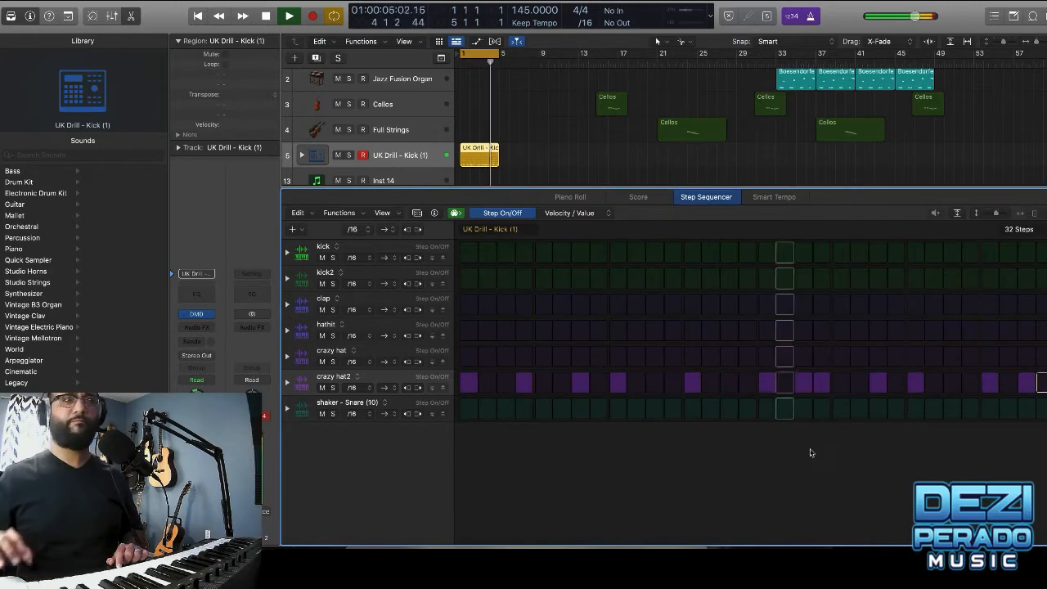
pyautogui.press('space')
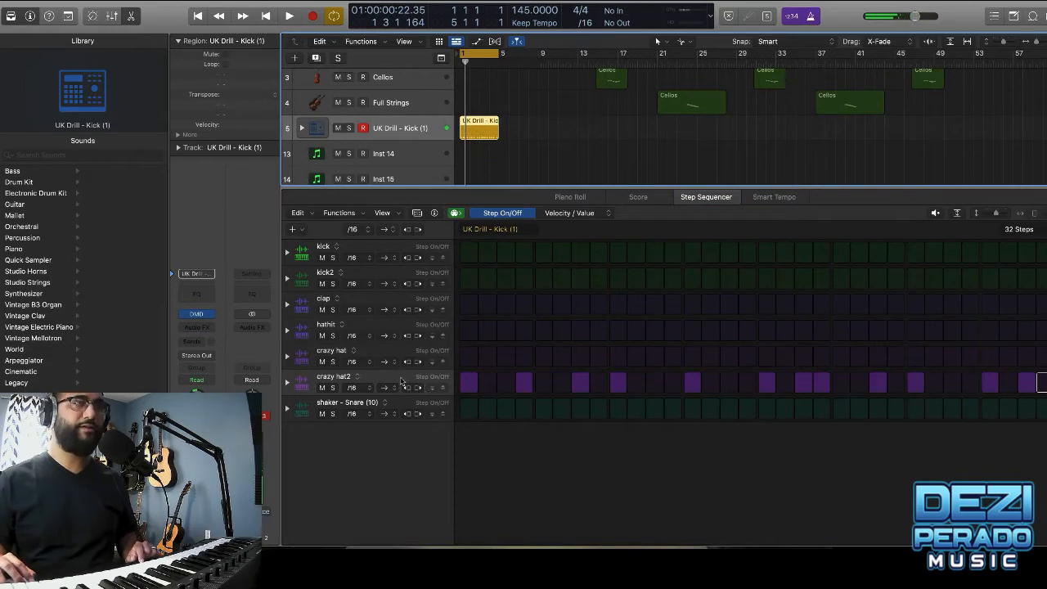
# - Copy the crazy hat2 row's pattern into the crazy hat row and play back the result
pyautogui.rightClick(401, 381)
pyautogui.click(404, 381)
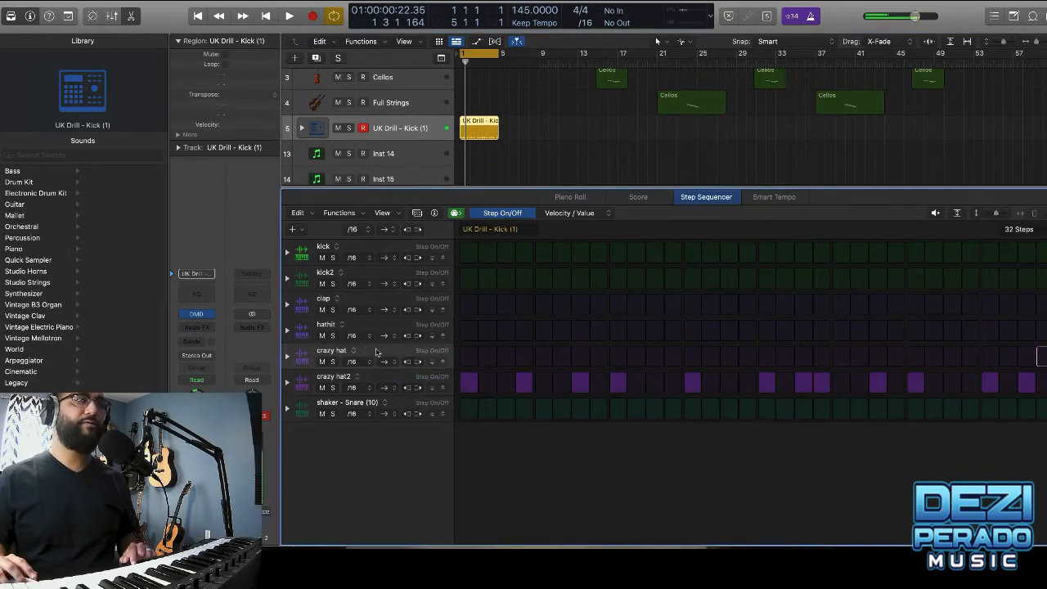
pyautogui.rightClick(377, 352)
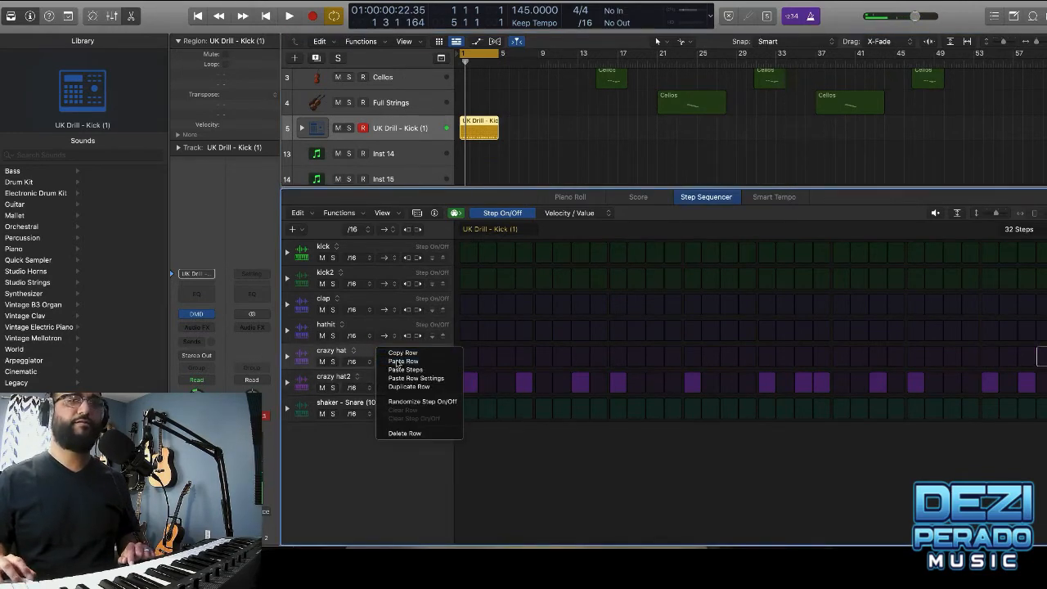
pyautogui.click(401, 360)
pyautogui.press('space')
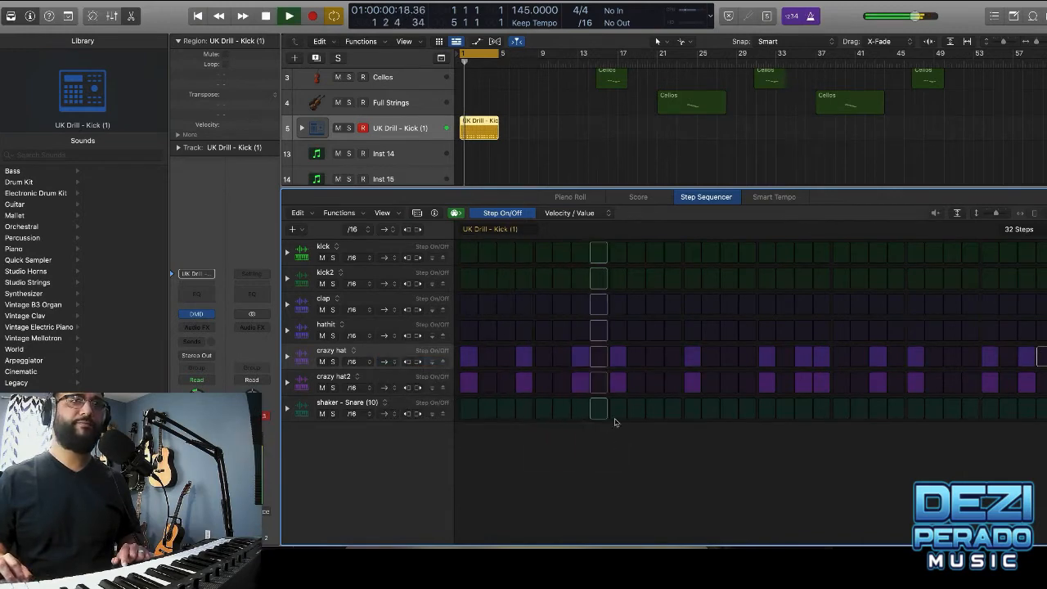
pyautogui.press('space')
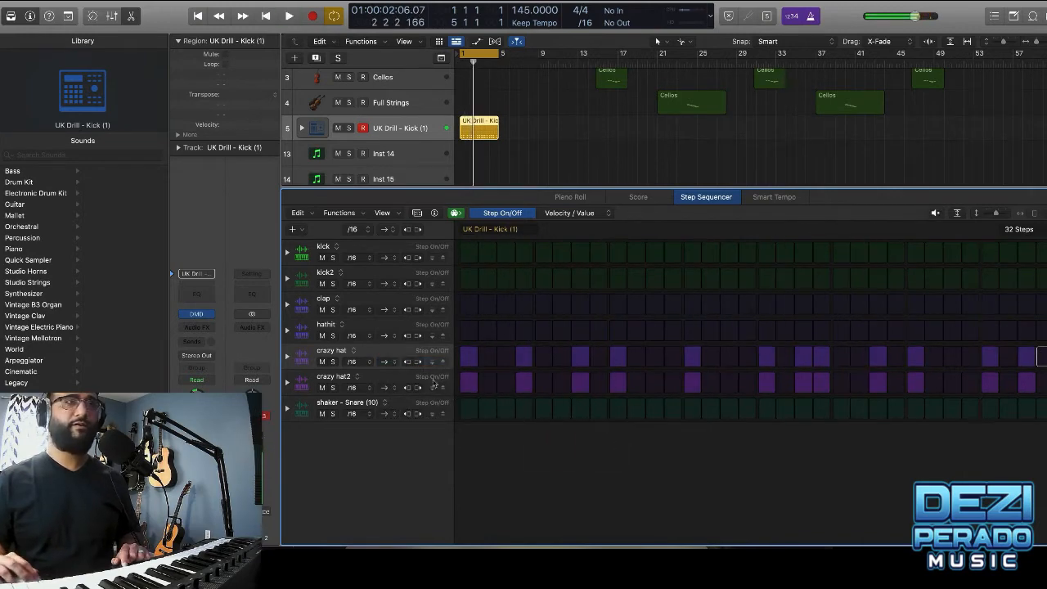
# - Set the note repeat to 5 on step 31 of crazy hat2 and to 4 on the first step of crazy hat
pyautogui.click(287, 383)
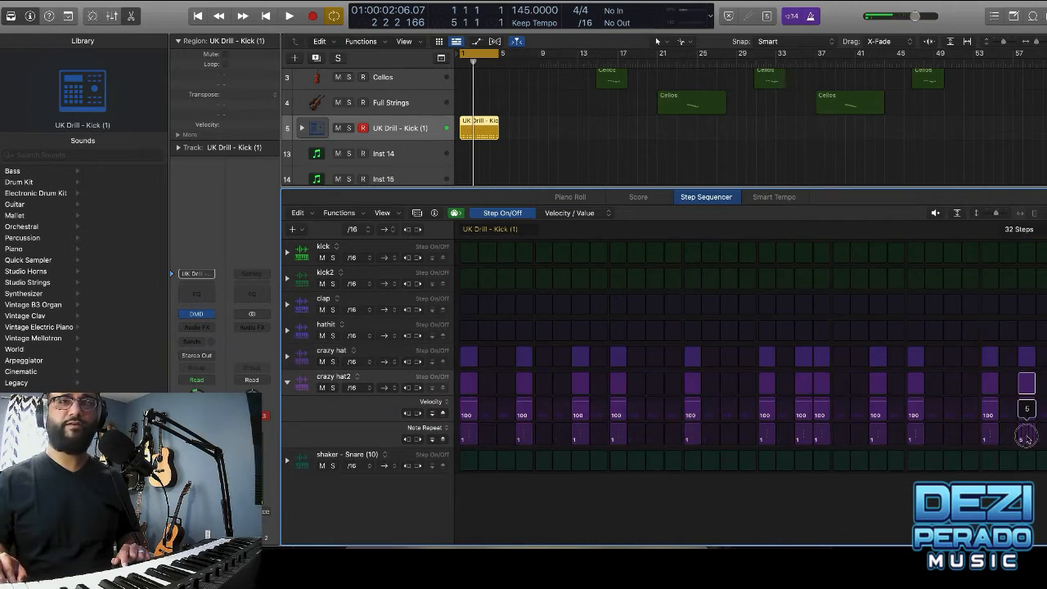
pyautogui.click(464, 361)
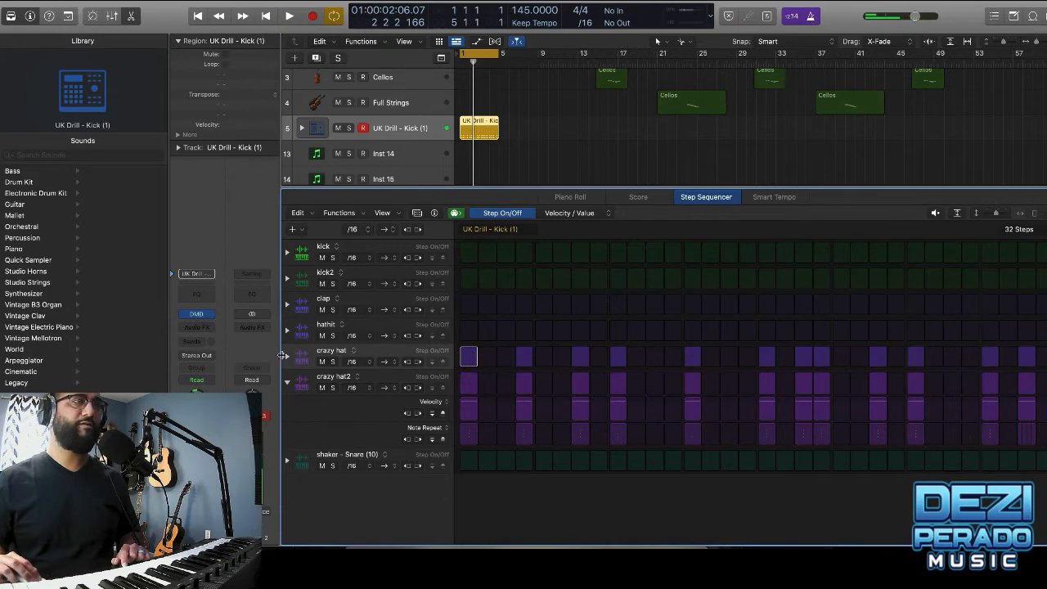
pyautogui.click(287, 357)
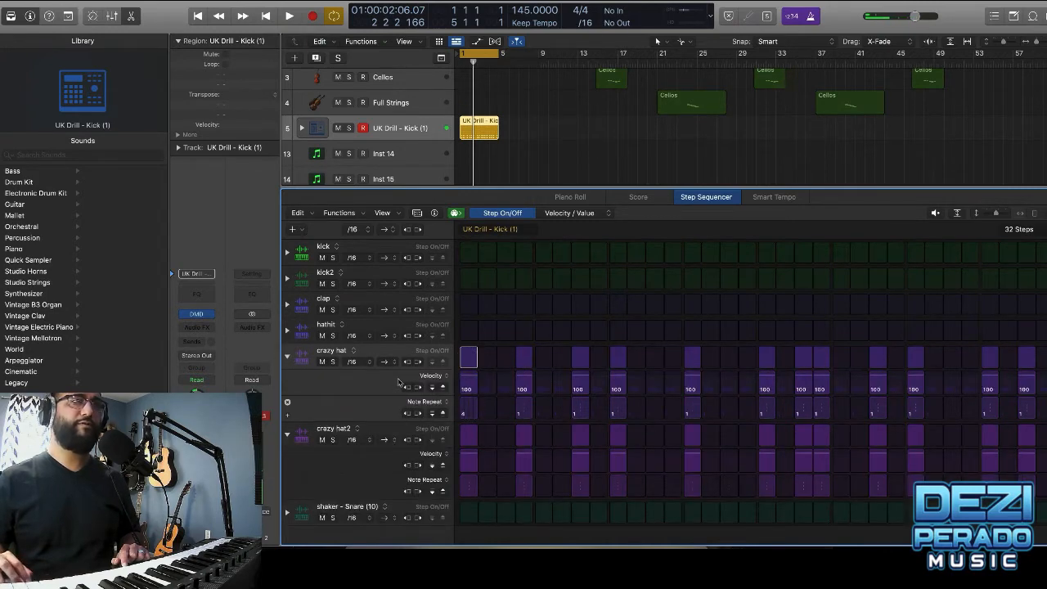
pyautogui.press('space')
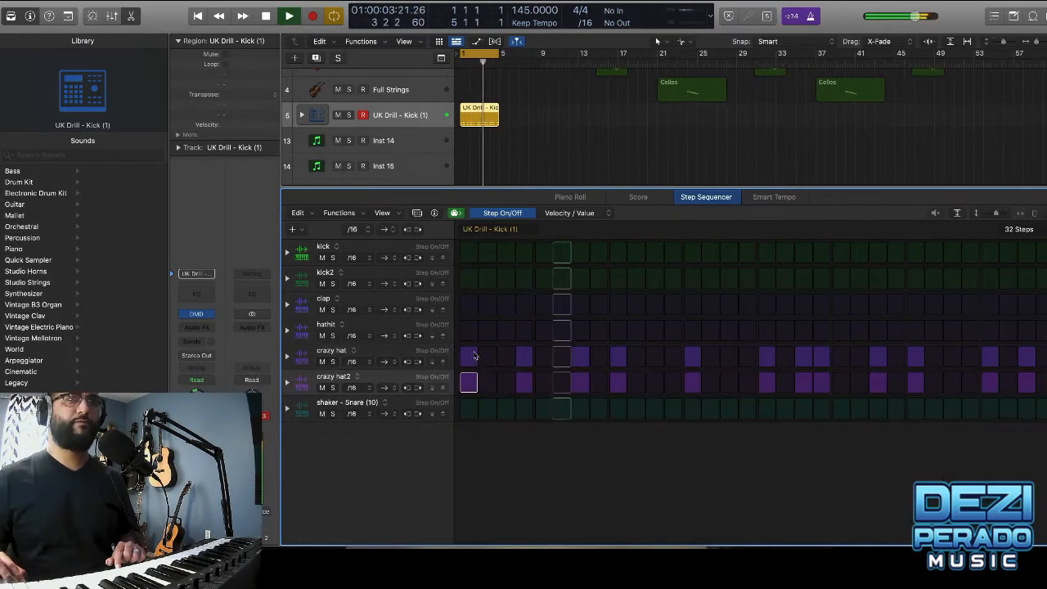
# - Add clap hits on steps 9, 25 and 31 of the 32-step drum pattern
pyautogui.click(617, 305)
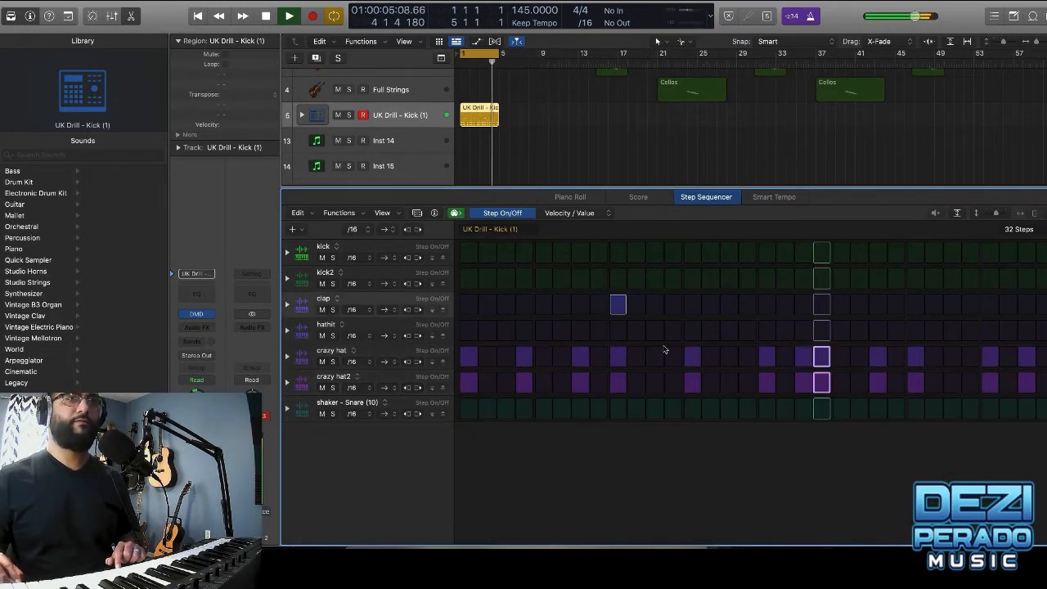
pyautogui.click(915, 304)
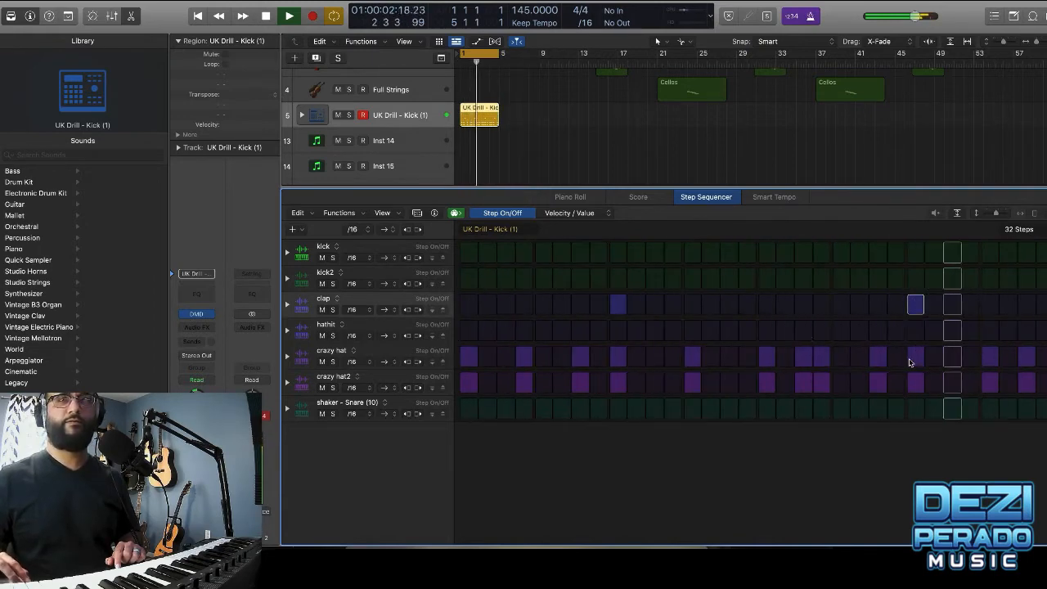
pyautogui.click(1023, 305)
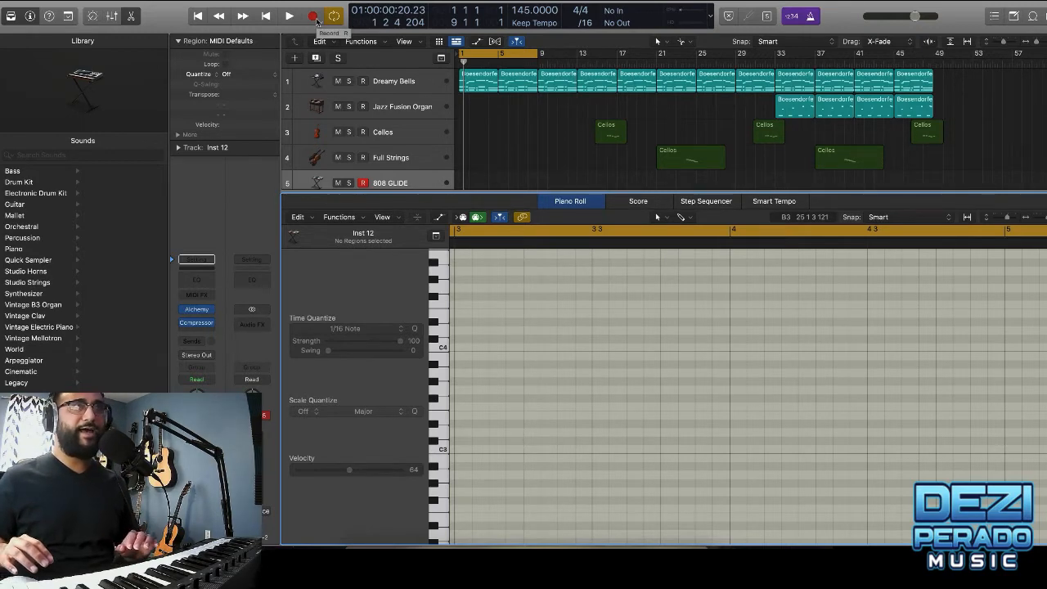
# - Record a four-bar bass line on the 808 GLIDE track starting at bar 1 and play it back
pyautogui.click(315, 18)
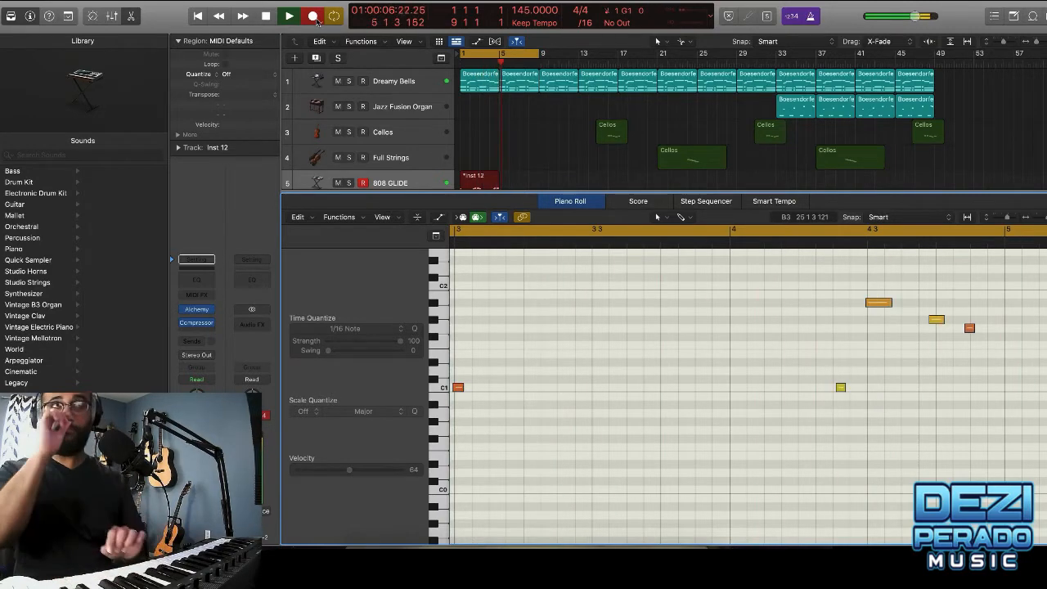
pyautogui.press('space')
pyautogui.press('space')
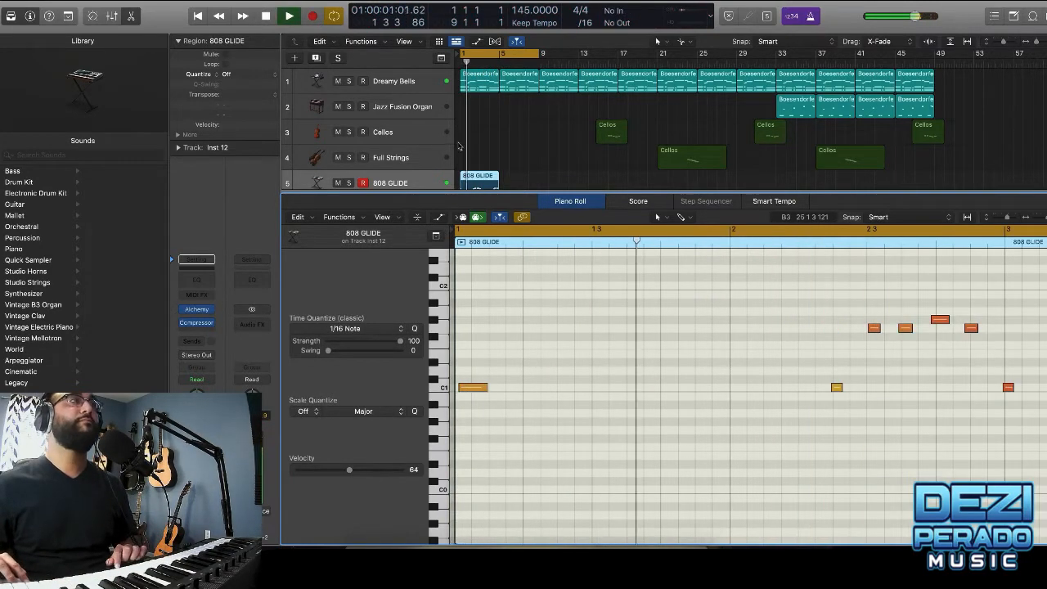
# - Quantize the 808 GLIDE region to 1/16 Note and shorten the cycle range to end at bar 5
pyautogui.click(238, 74)
pyautogui.click(242, 122)
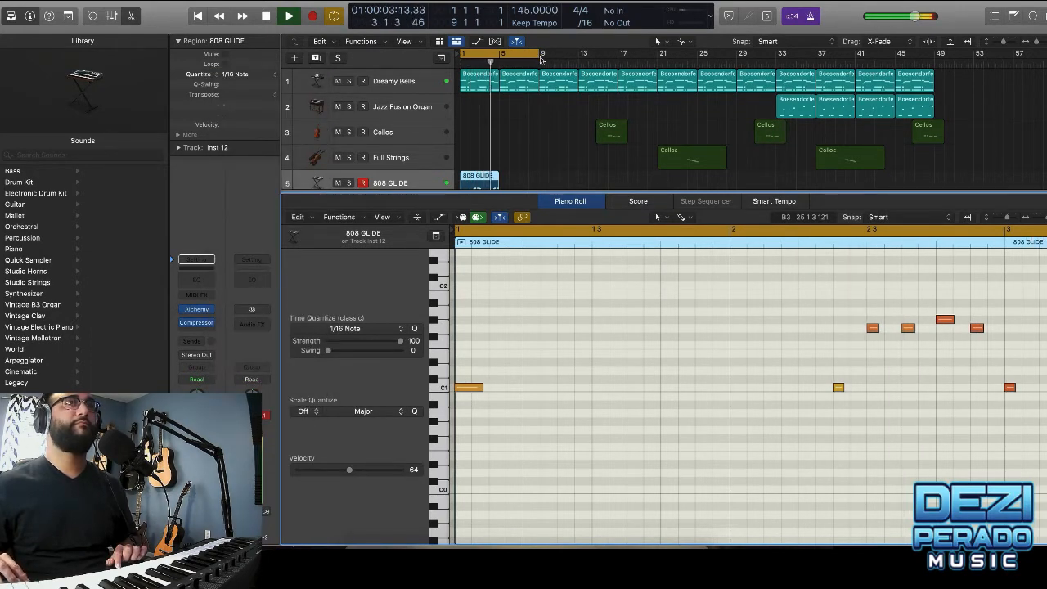
pyautogui.moveTo(539, 59); pyautogui.dragTo(502, 57)
# - Examine the low and high notes of the 808 GLIDE bass line in the Piano Roll
pyautogui.hscroll(3, 659, 179)
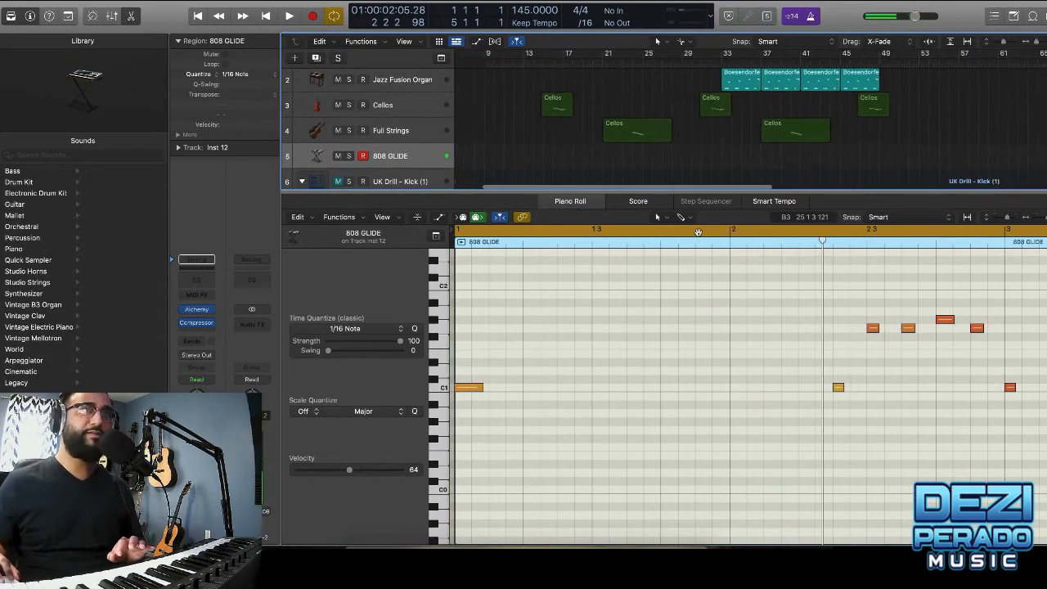
pyautogui.hscroll(5, 698, 232)
pyautogui.hscroll(1, 698, 232)
pyautogui.scroll(3, 777, 305)
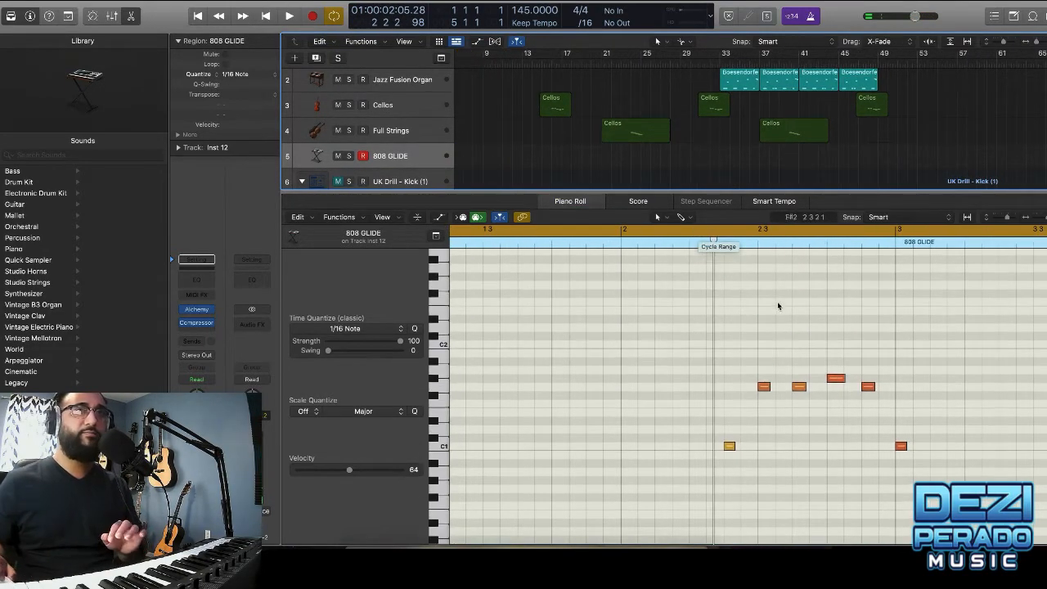
pyautogui.scroll(-1, 790, 388)
pyautogui.hscroll(1, 790, 387)
pyautogui.scroll(2, 790, 388)
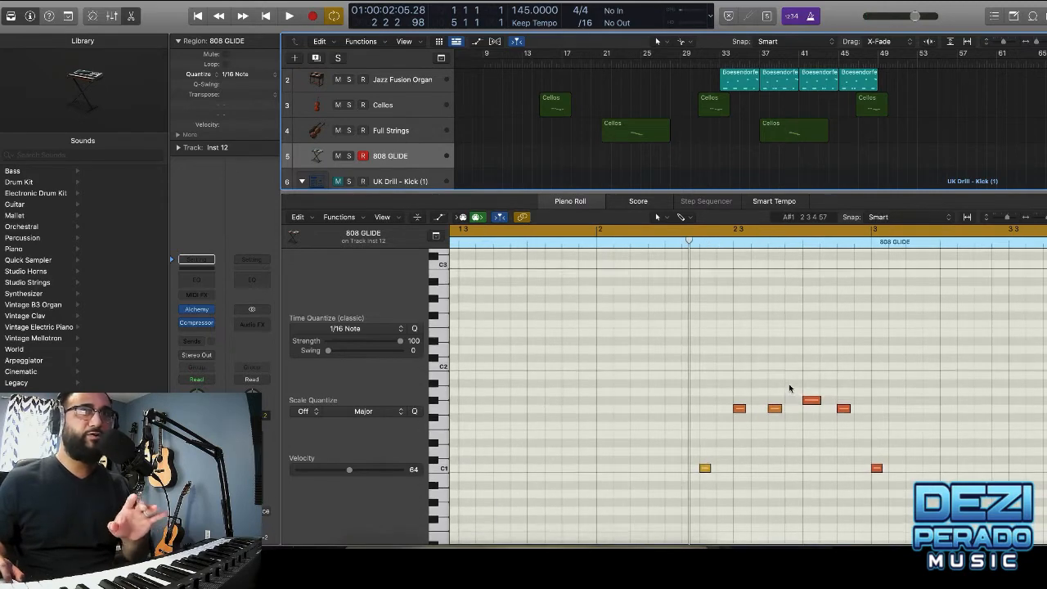
pyautogui.hscroll(1, 790, 388)
pyautogui.scroll(3, 816, 371)
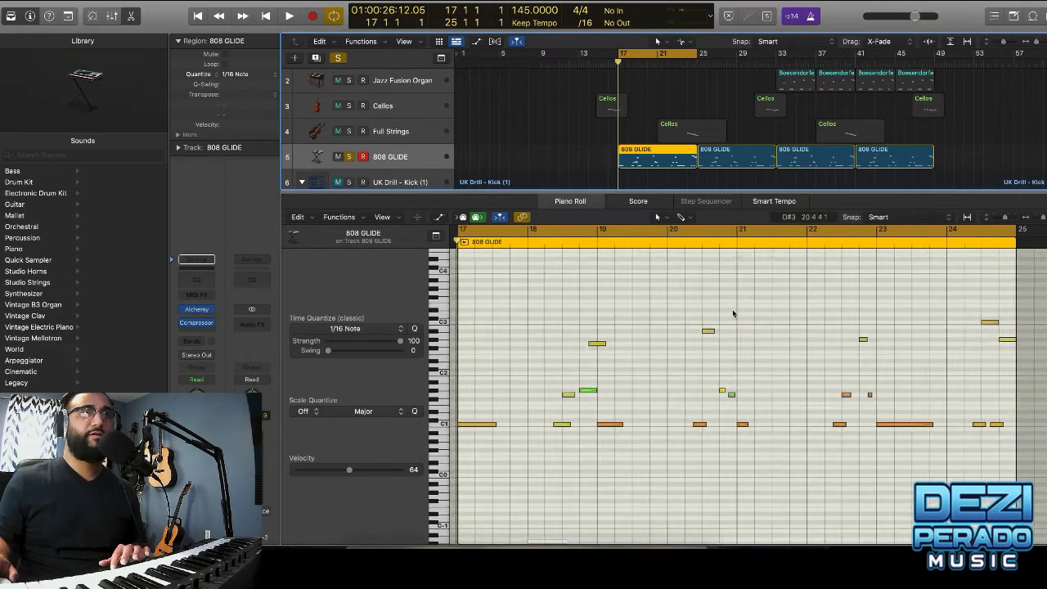
pyautogui.hscroll(2, 732, 313)
pyautogui.hscroll(-1, 733, 313)
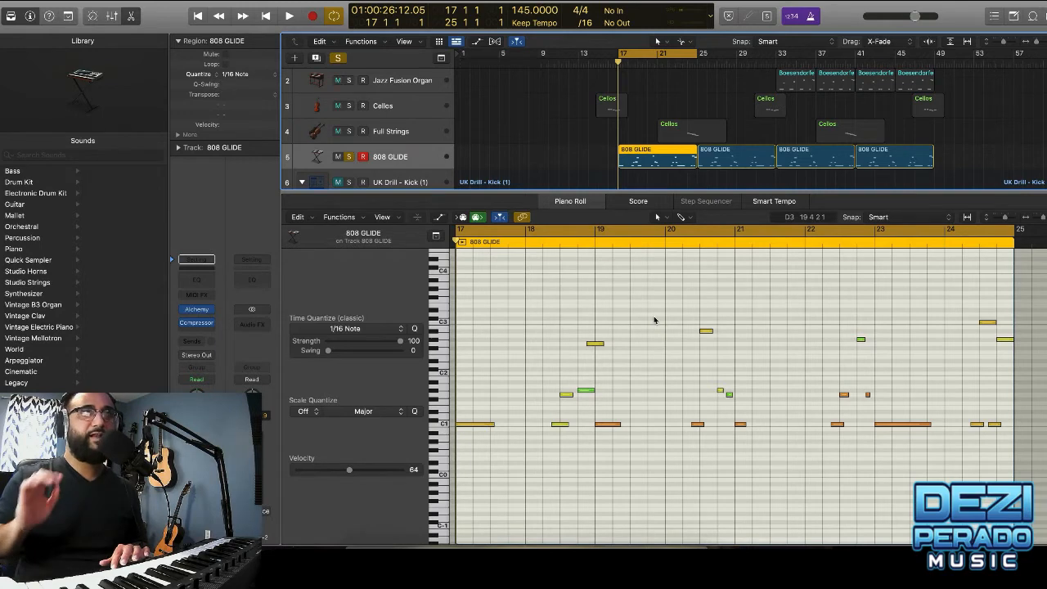
# - Play the soloed 808 GLIDE region from bar 17 with the metronome click turned off
pyautogui.press('space')
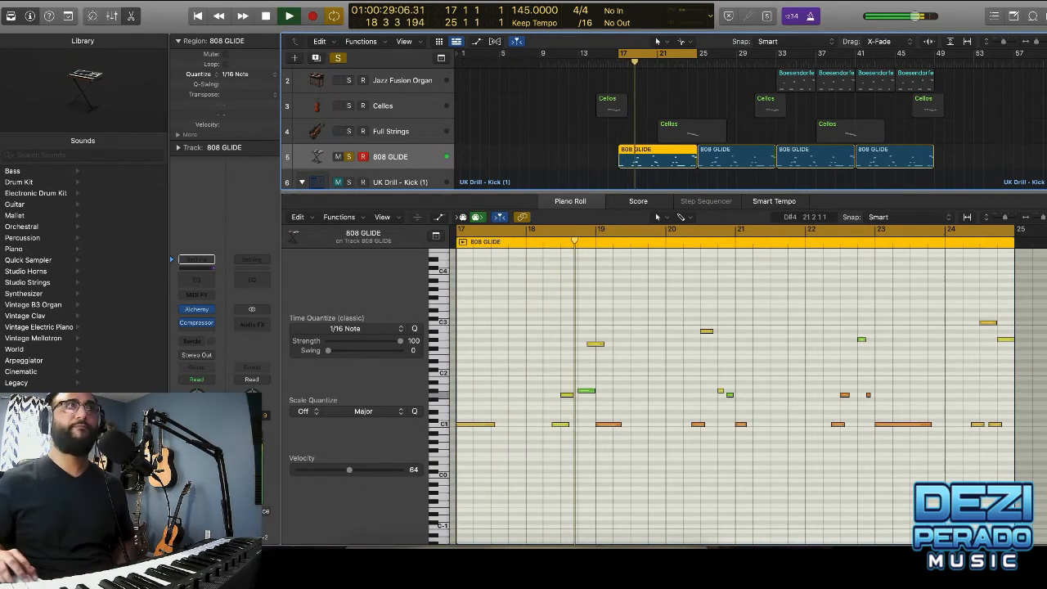
pyautogui.click(810, 16)
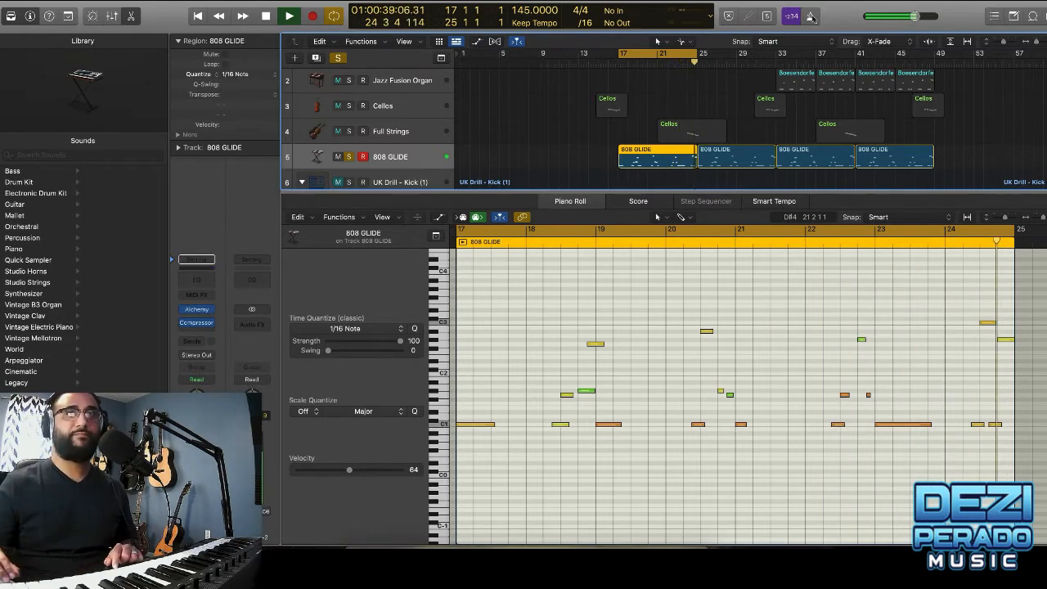
pyautogui.press('space')
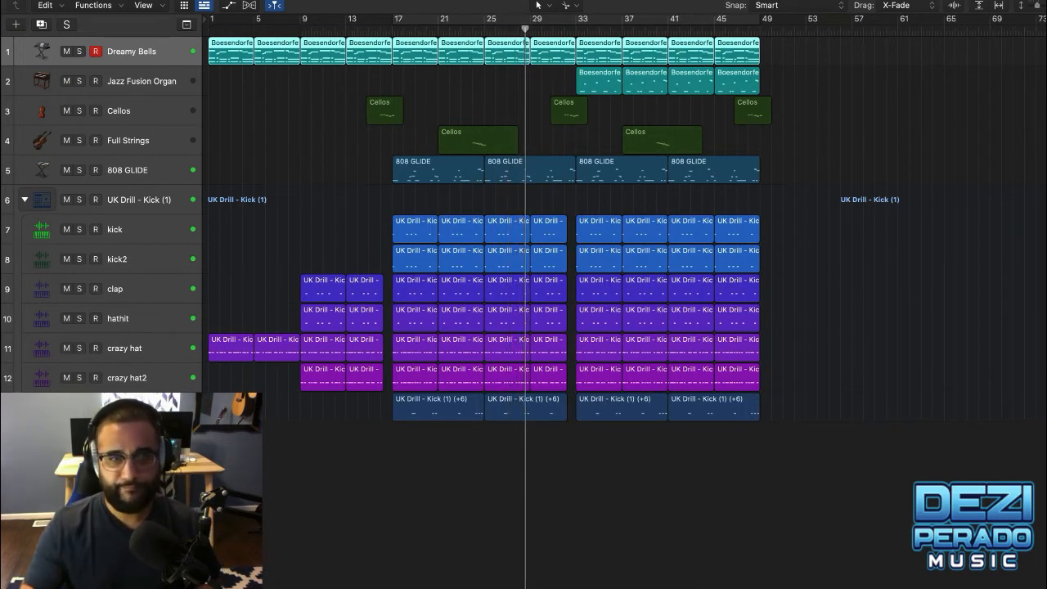
# - Turn on cycling for bars 17 to 49 of the full arrangement
pyautogui.click(421, 21)
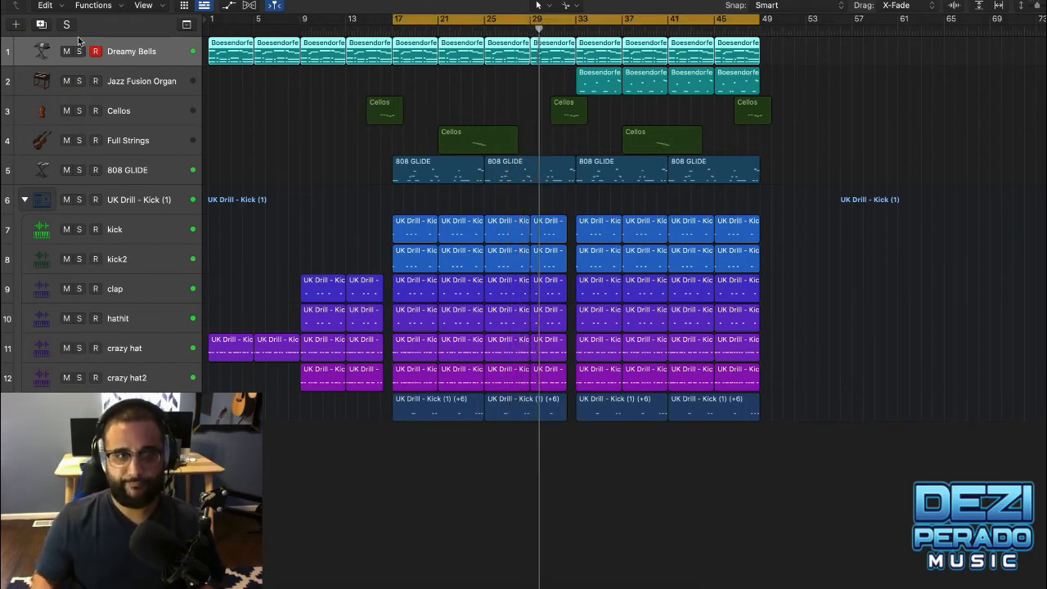